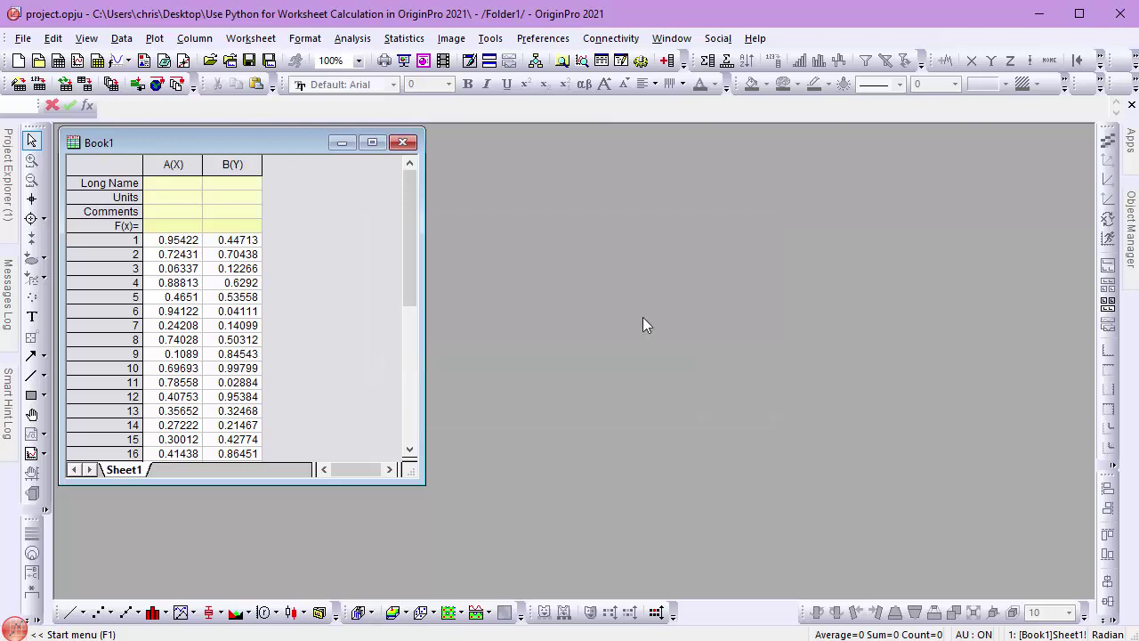
- Install the numpy package (1.19.2) from Connectivity > Python Packages, then close the package list
left_click(610, 38)
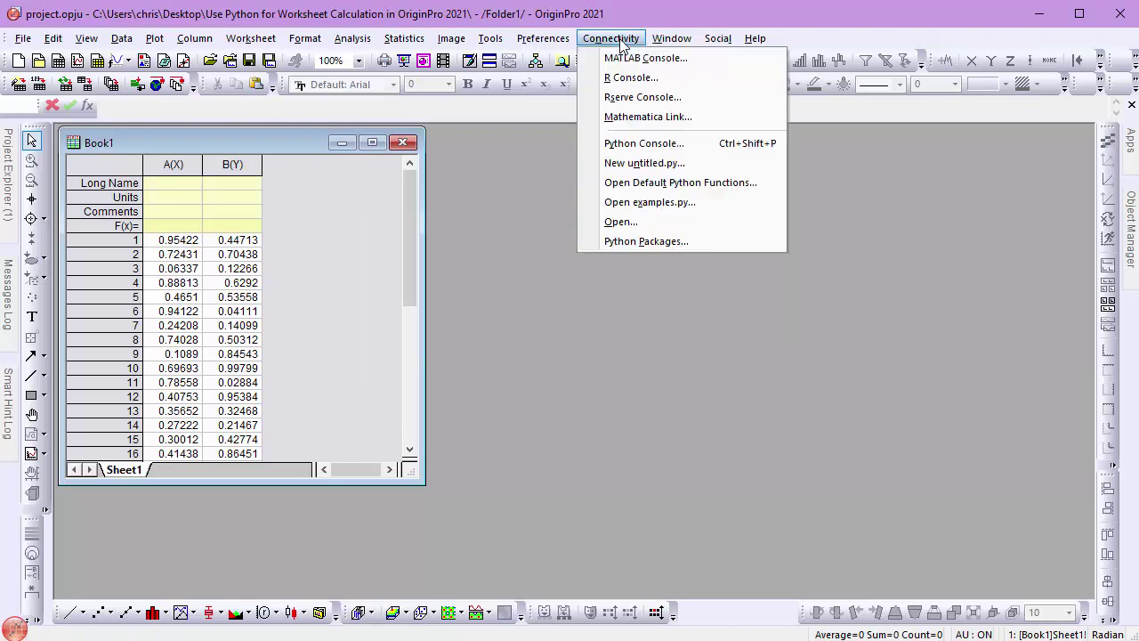
left_click(608, 244)
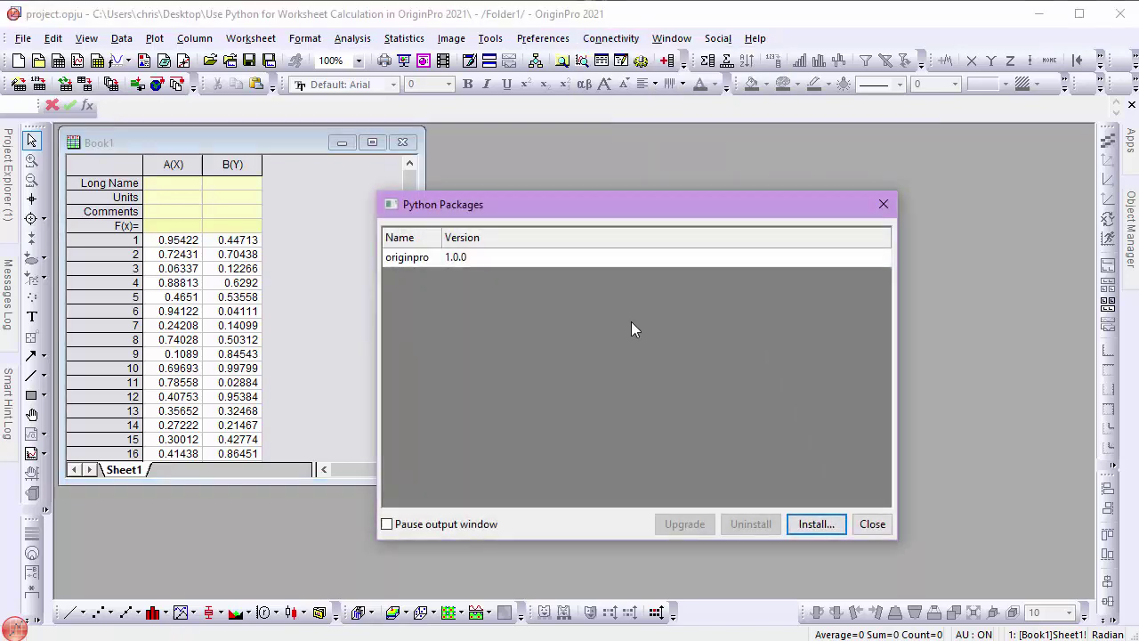
left_click(799, 526)
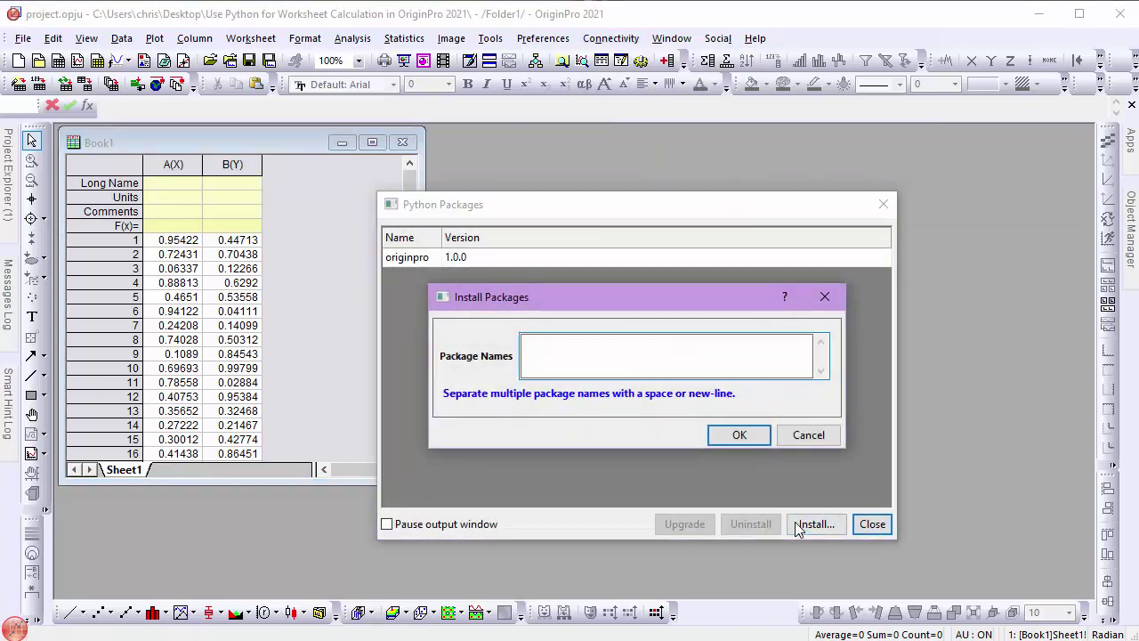
type("numpy")
left_click(758, 435)
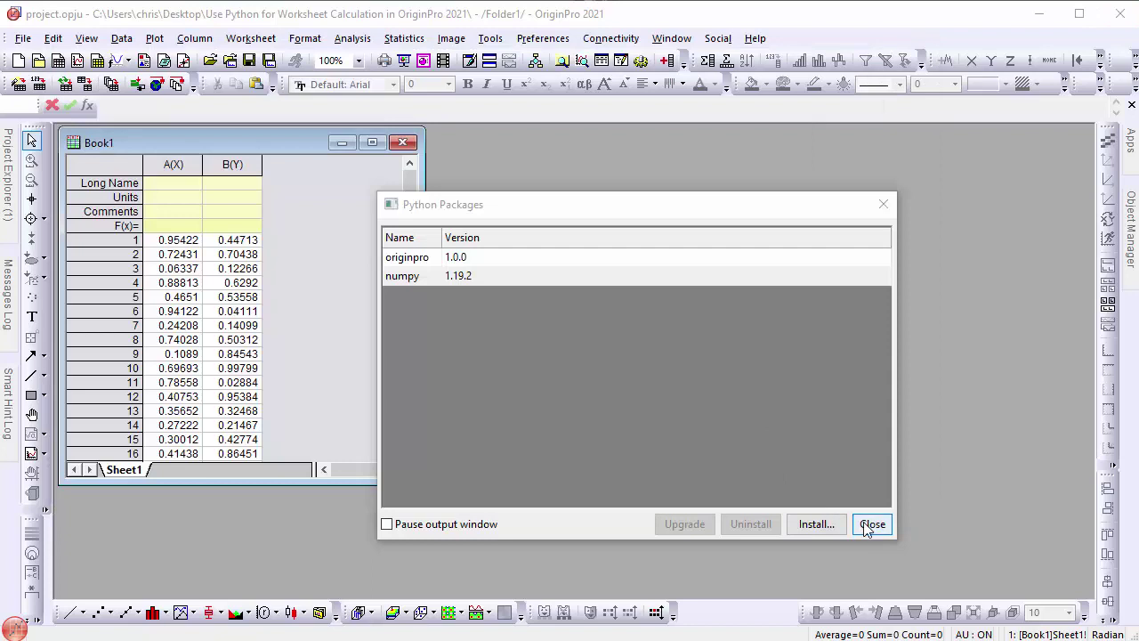
left_click(868, 523)
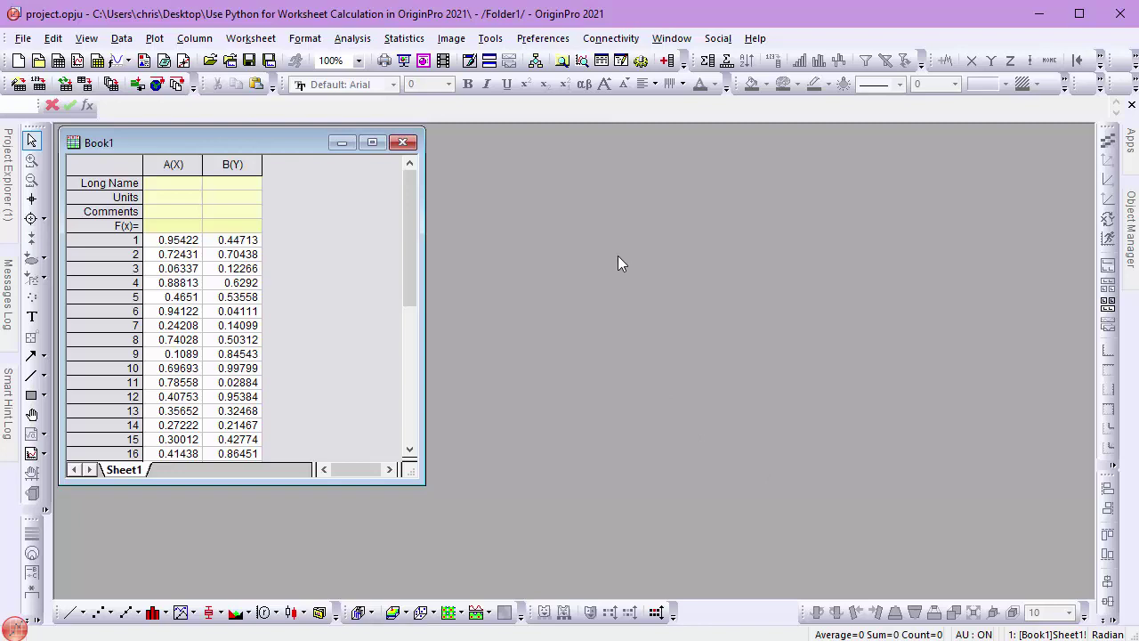
- Add column C and paste the numpy linear_conv function into its Python Function area
left_click(666, 61)
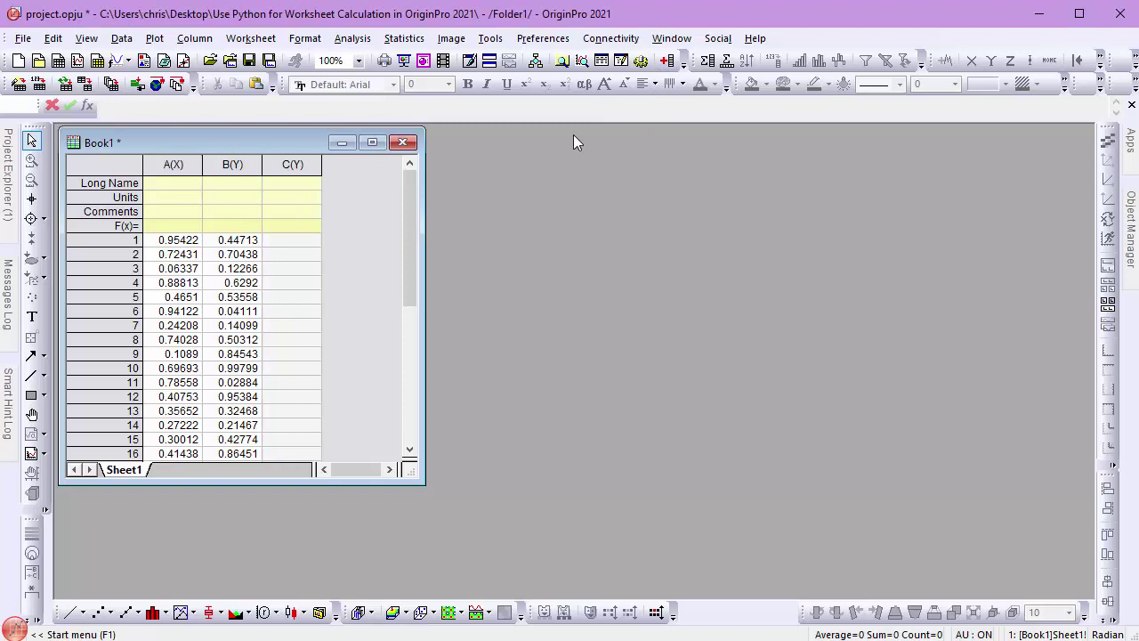
left_click(309, 228)
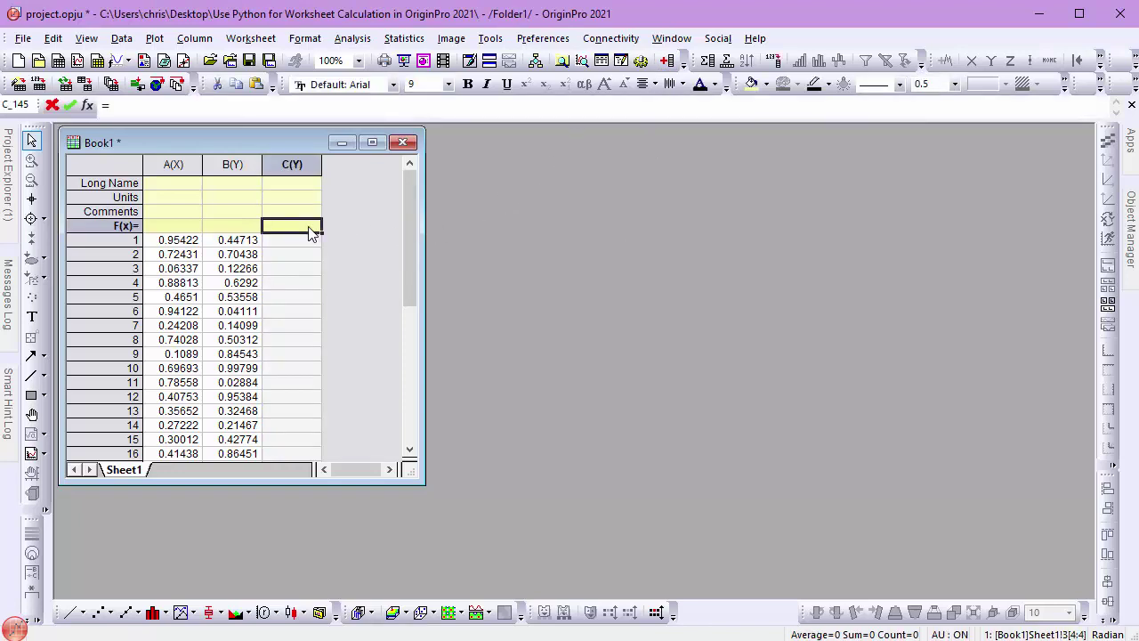
right_click(308, 228)
left_click(326, 325)
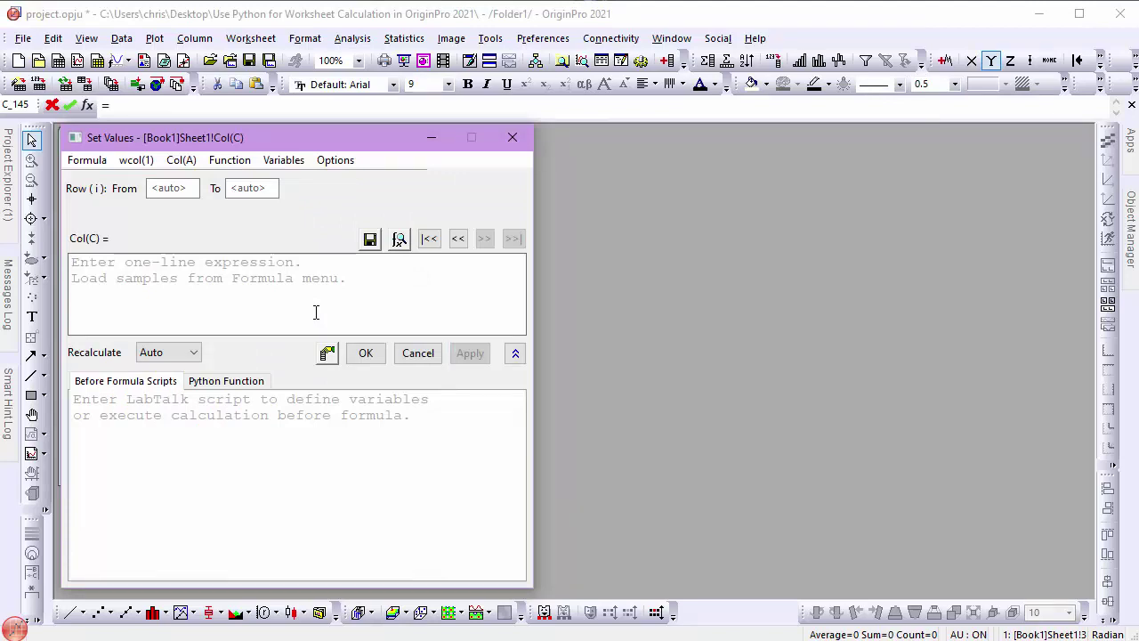
left_click(240, 382)
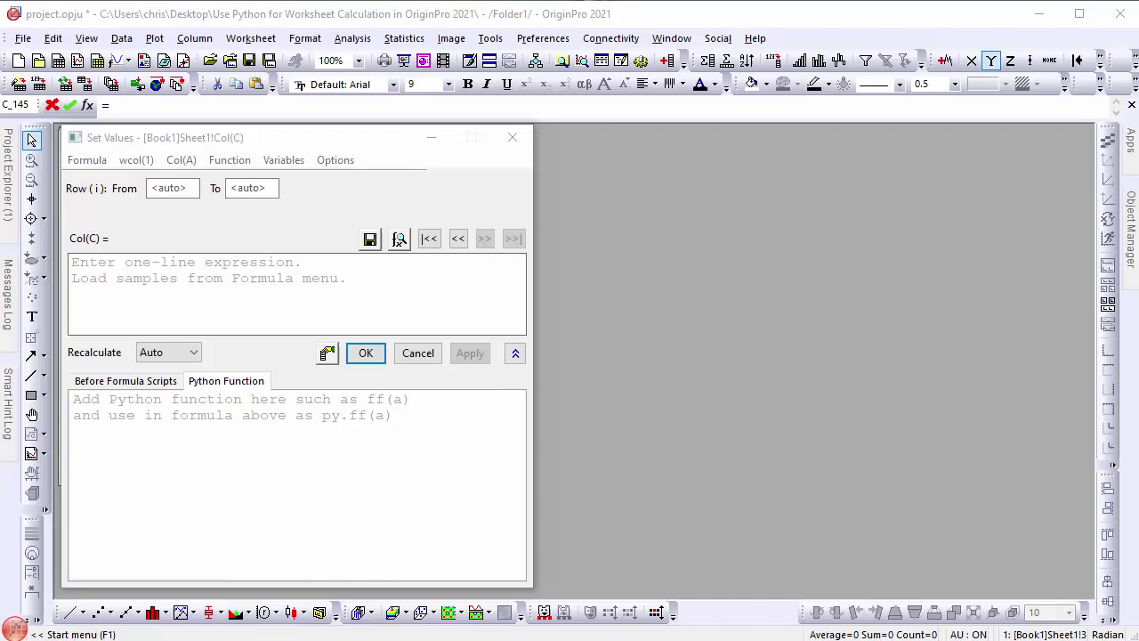
left_click(237, 414)
type("import numpy as np  def linear_conv(a, b):     return np.convolve(a, b)")
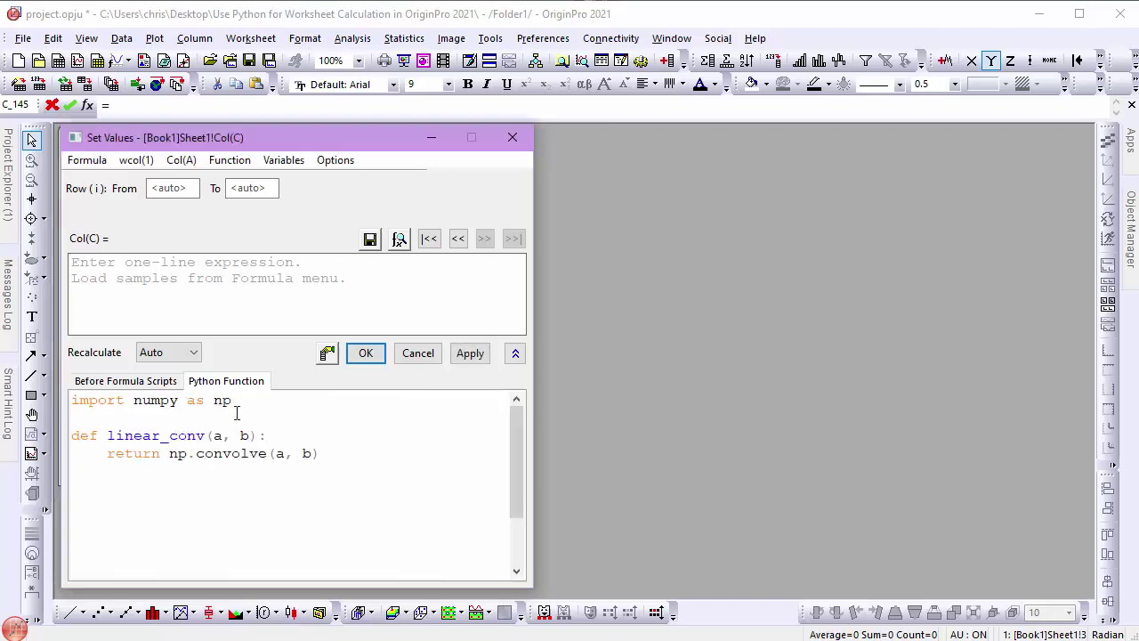
- Set column C's formula to py.linear_conv(A,B) and apply it
left_click(212, 281)
type("py.l")
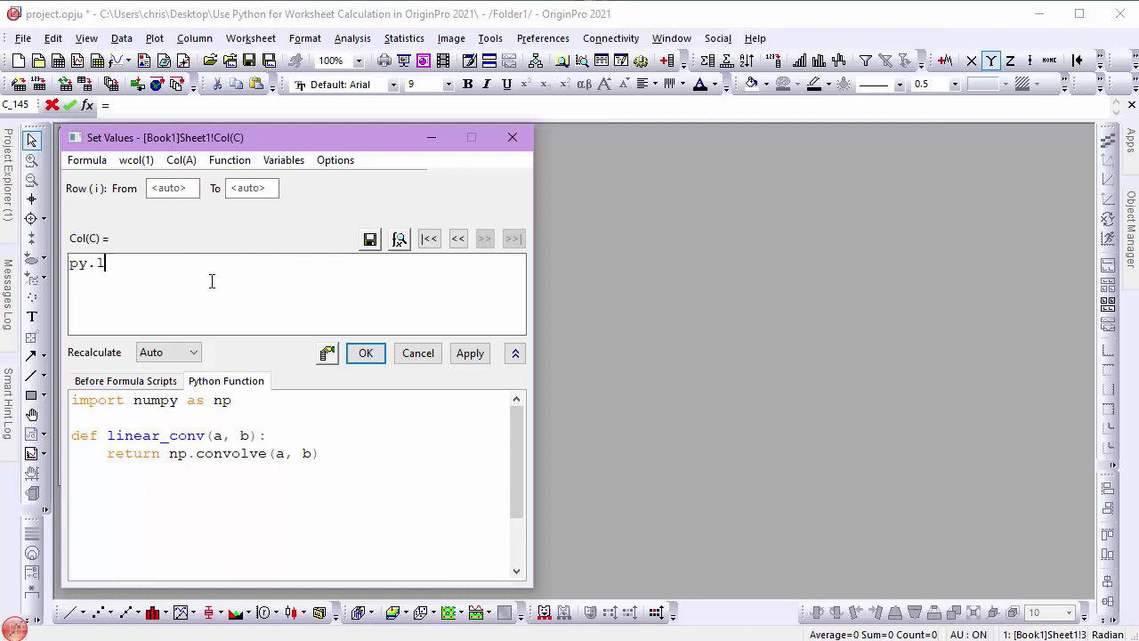
type("inear_conv(A,B)")
left_click(374, 359)
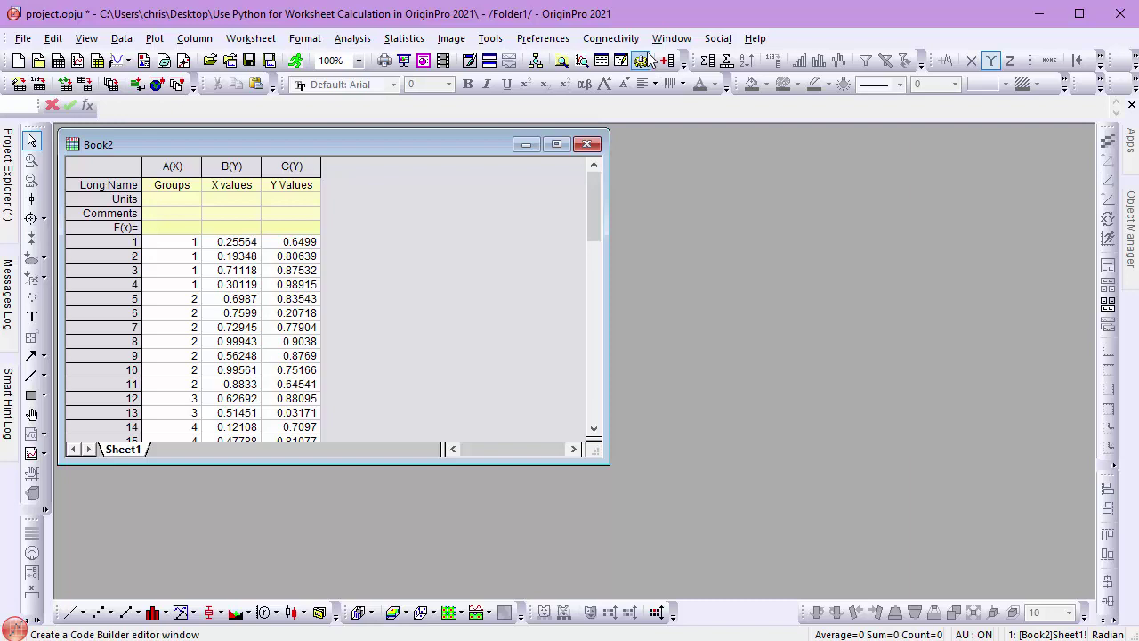
- Install pandas 1.1.3 with python-dateutil, pytz and six, then close the package list
left_click(611, 38)
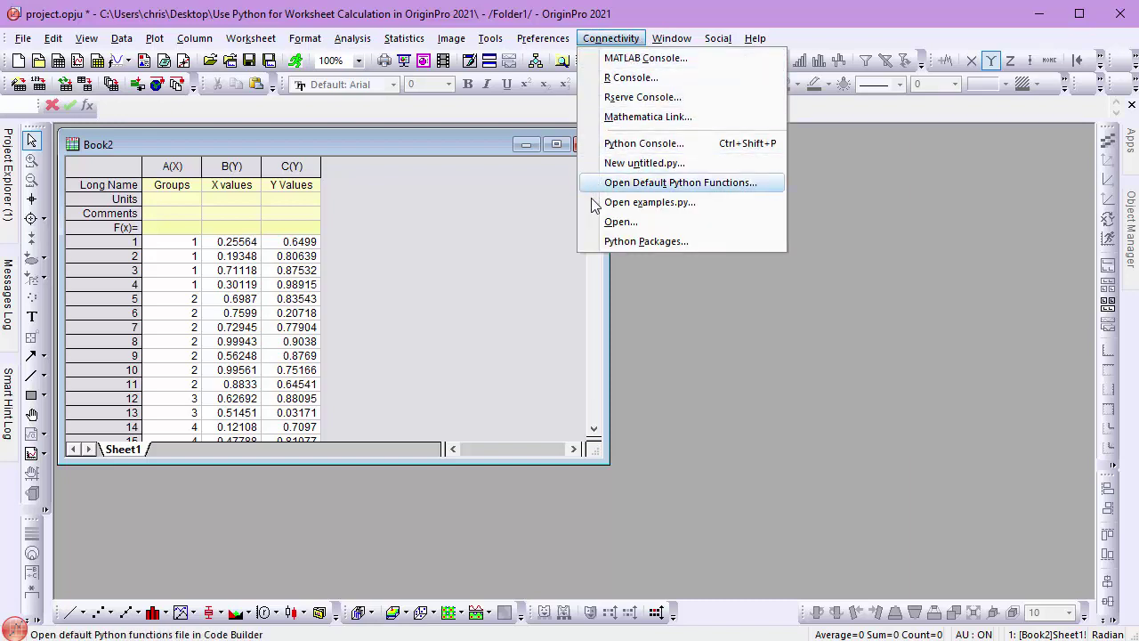
left_click(598, 242)
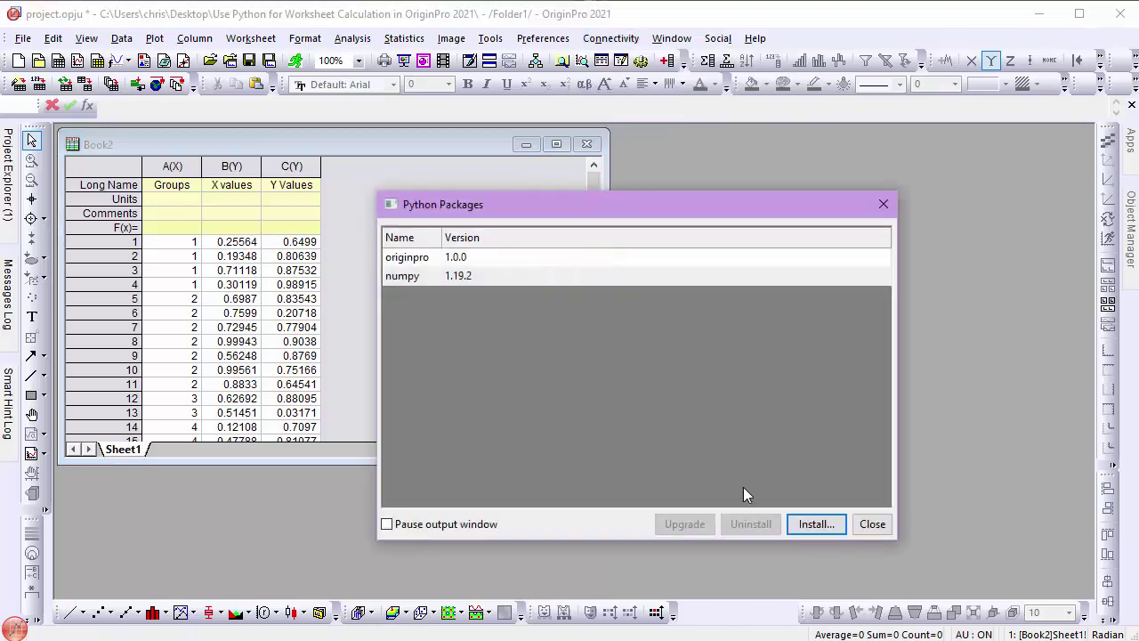
left_click(812, 524)
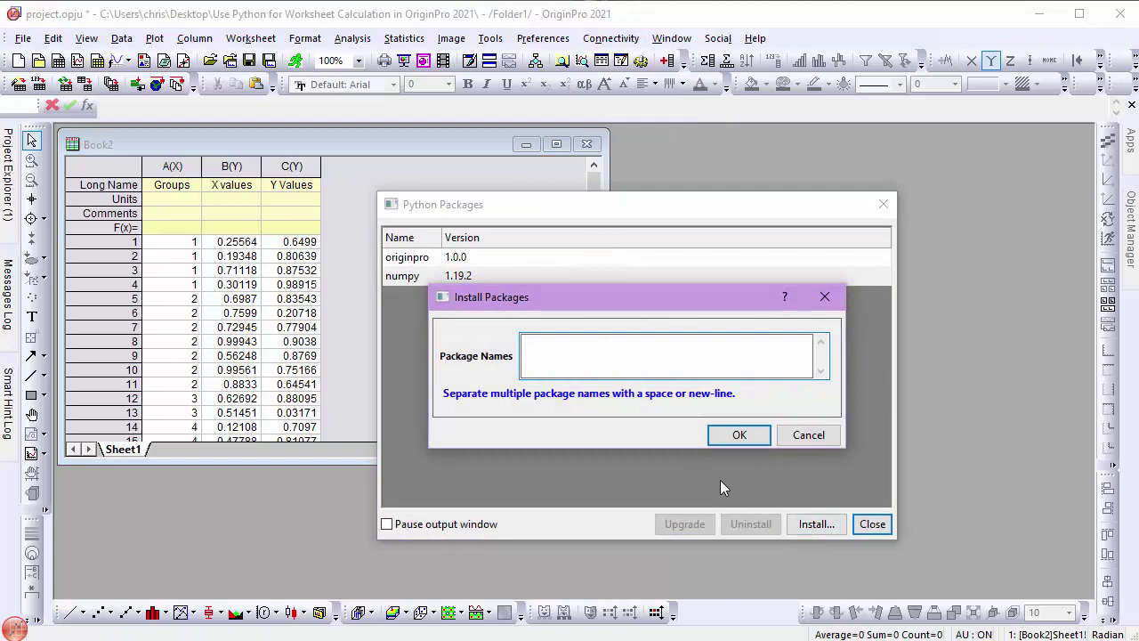
type("pandas")
left_click(755, 441)
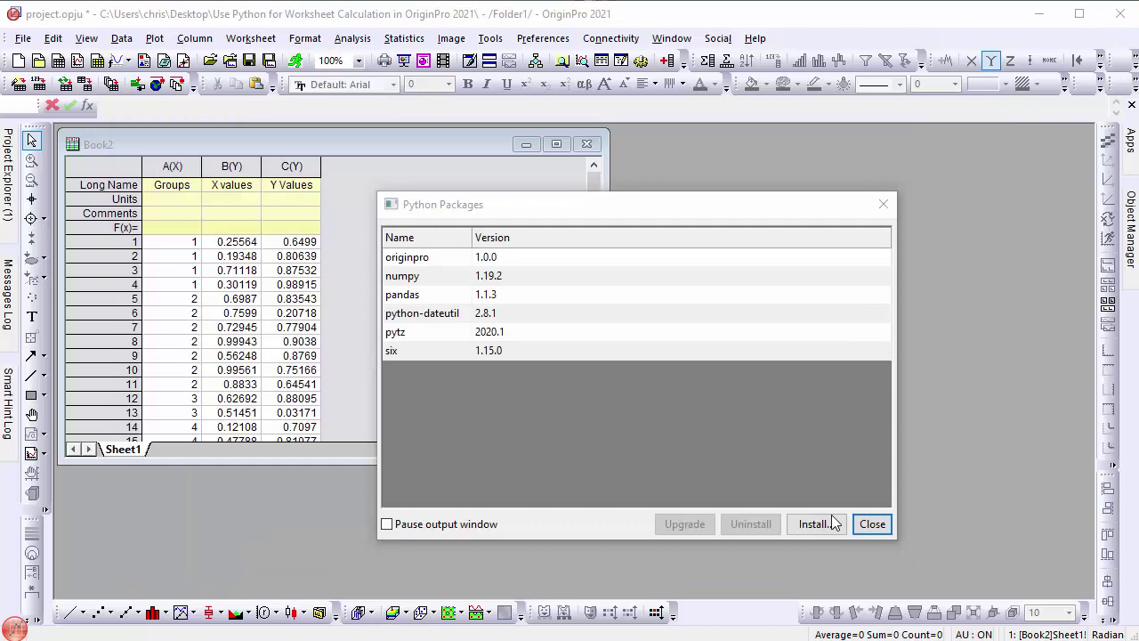
left_click(872, 524)
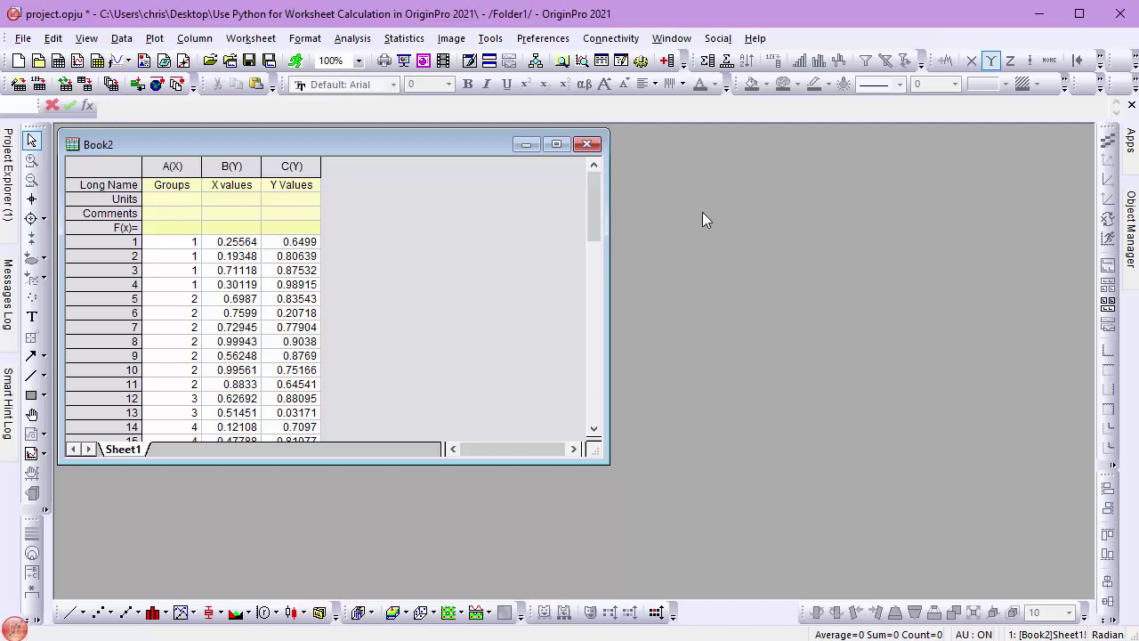
- Add new columns to Book2 and paste the pandas groupstats function into column D's Python Function area
left_click(667, 60)
left_click(666, 61)
left_click(667, 60)
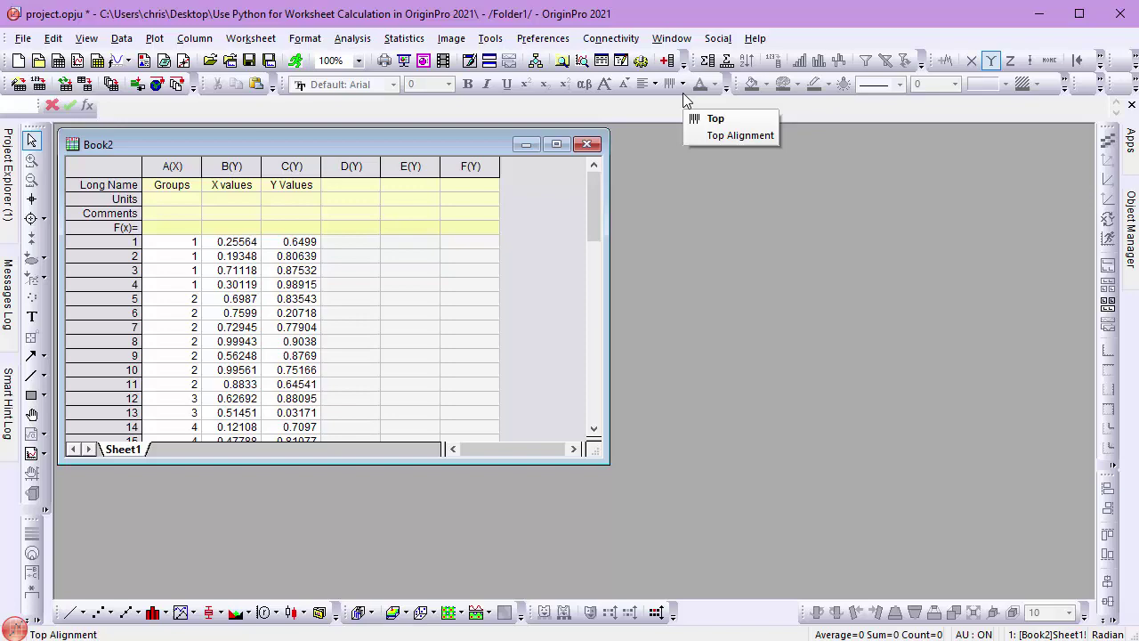
left_click(331, 231)
right_click(331, 230)
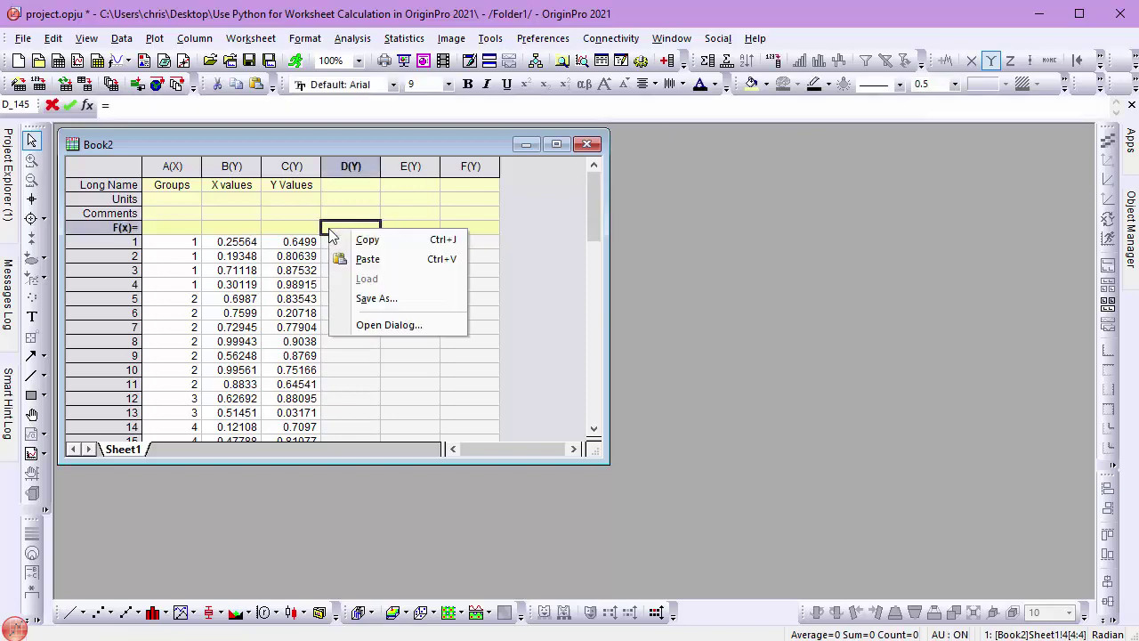
left_click(366, 324)
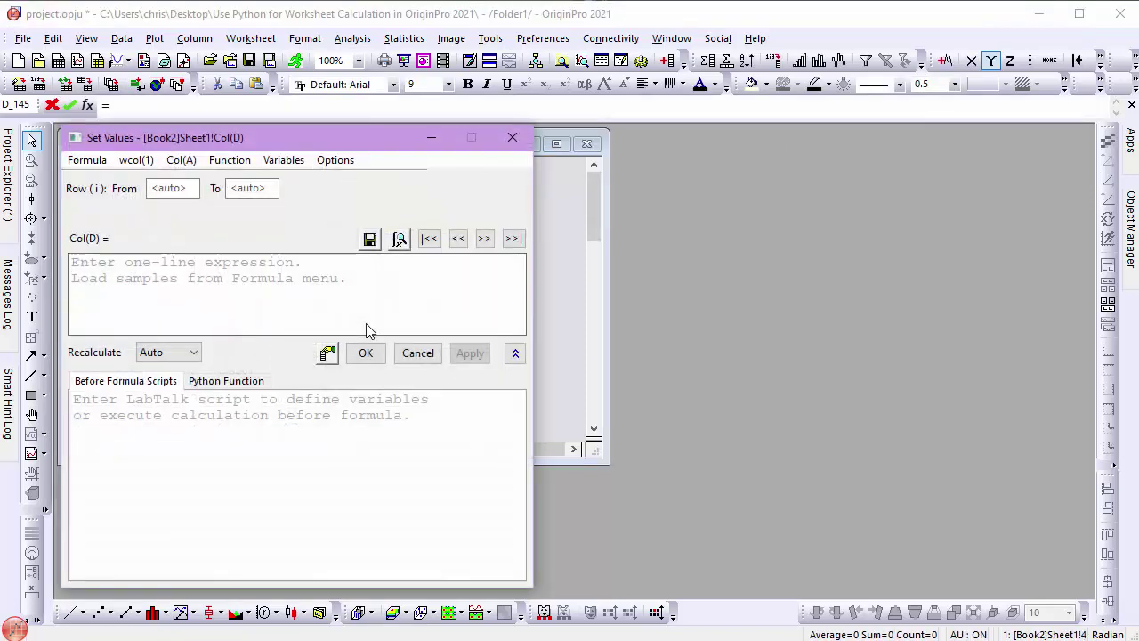
left_click(252, 388)
right_click(218, 415)
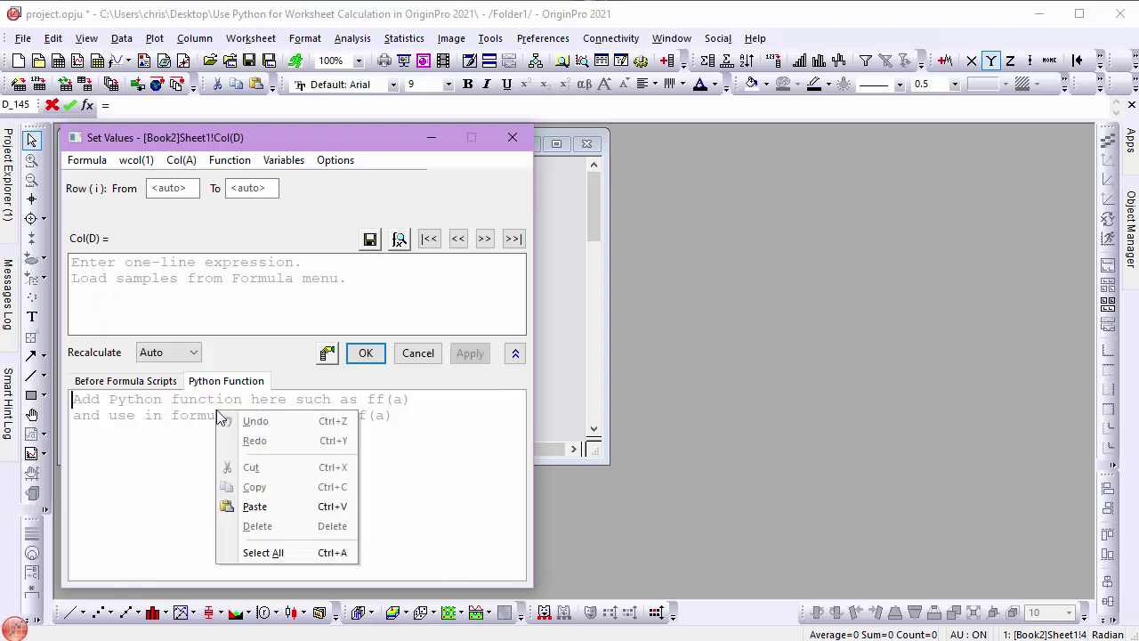
left_click(254, 507)
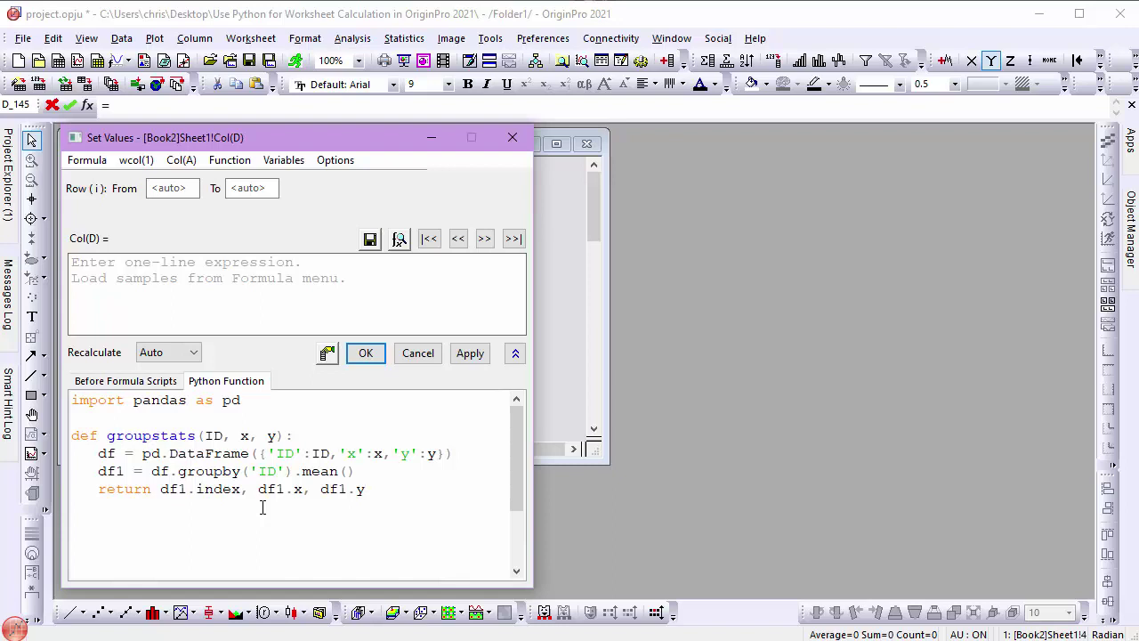
- Add the before-formula script col(D), col(E), col(F) = py.groupstats(...) and run it
left_click(151, 383)
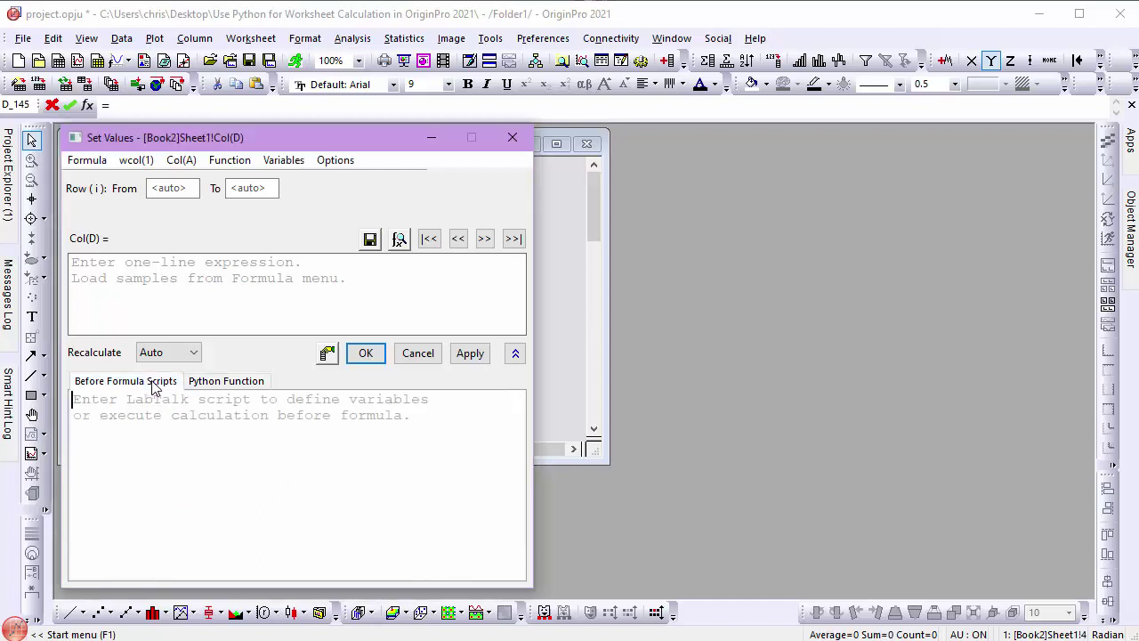
key("ctrl+v")
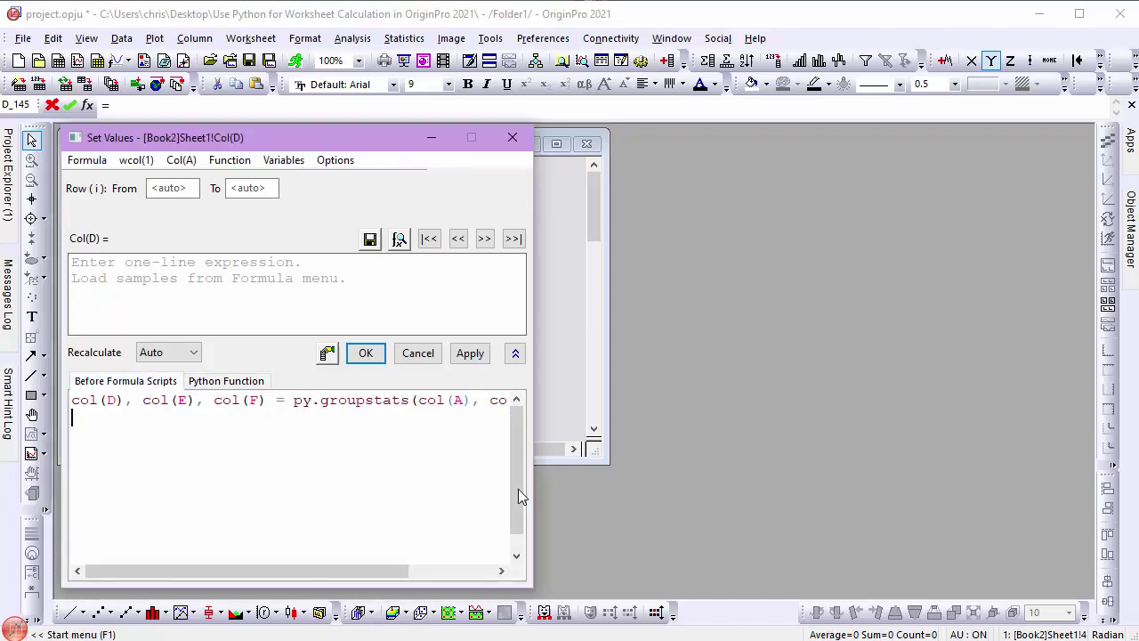
left_click_drag(531, 490, 703, 478)
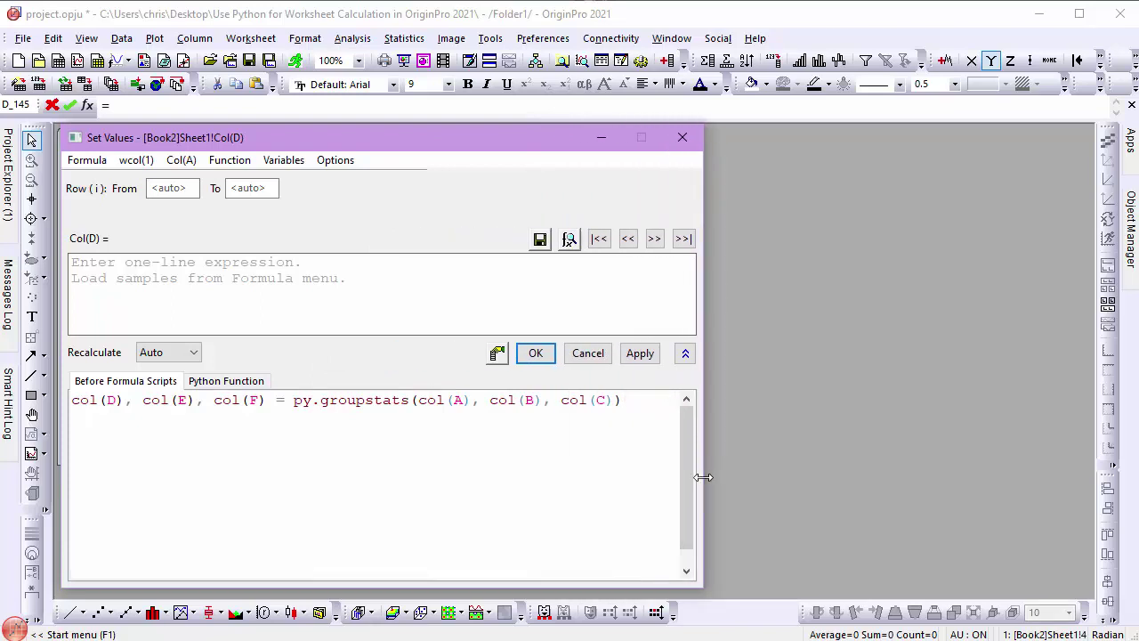
left_click(543, 357)
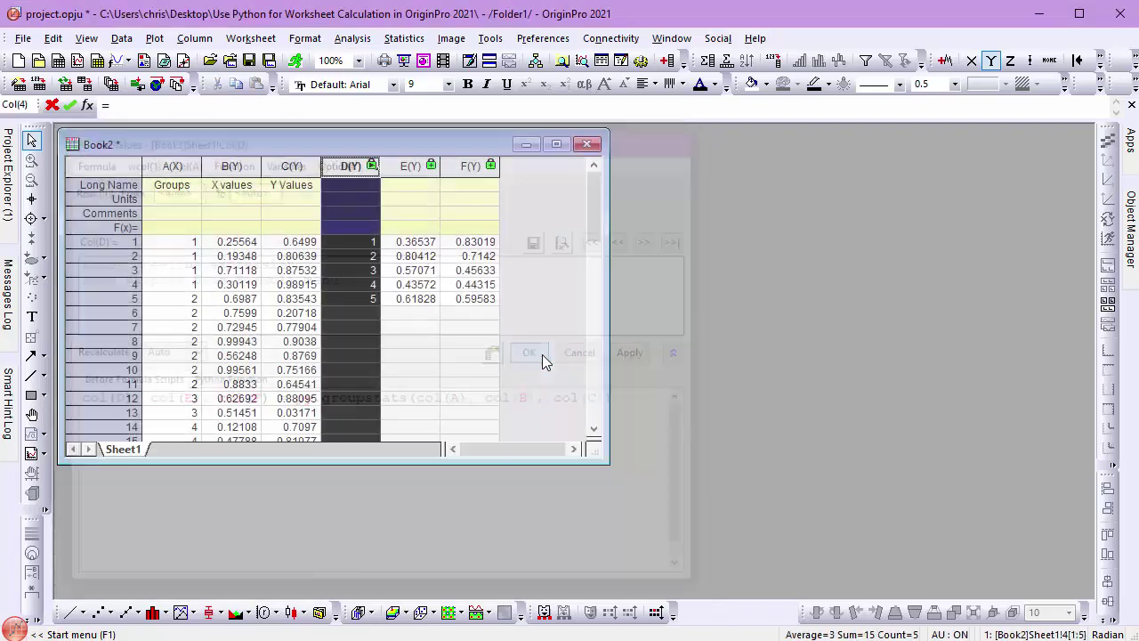
left_click(542, 354)
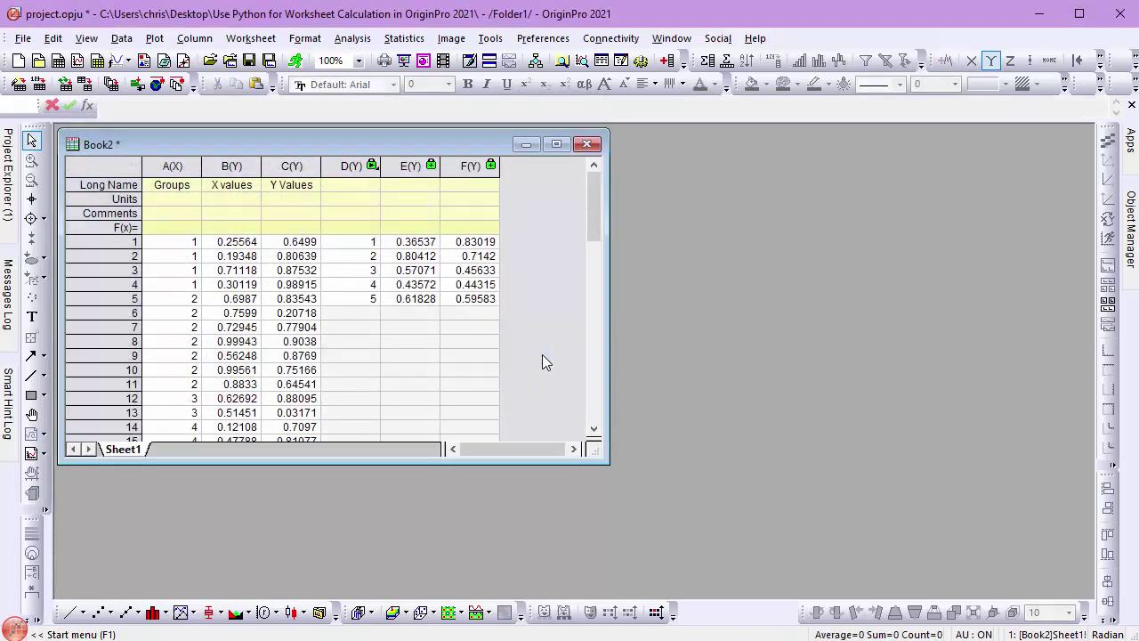